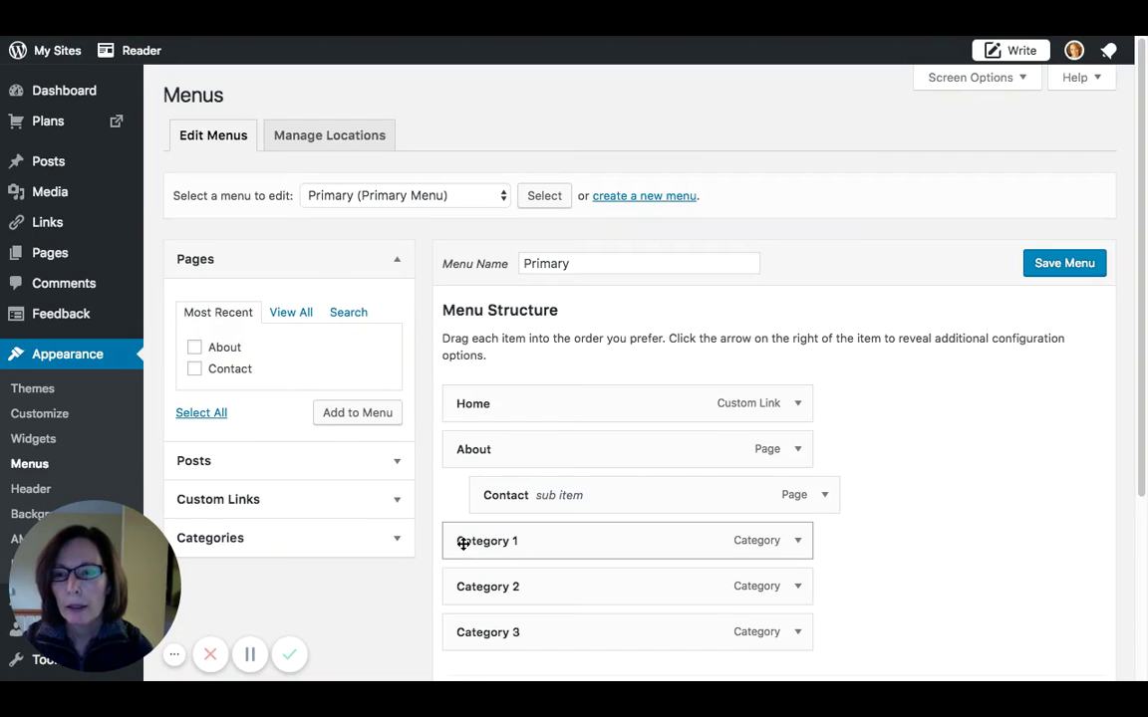
Open Reading Settings and review it: latest-posts homepage, 10 posts per page, indexing allowed.
drag(126, 561, 822, 156)
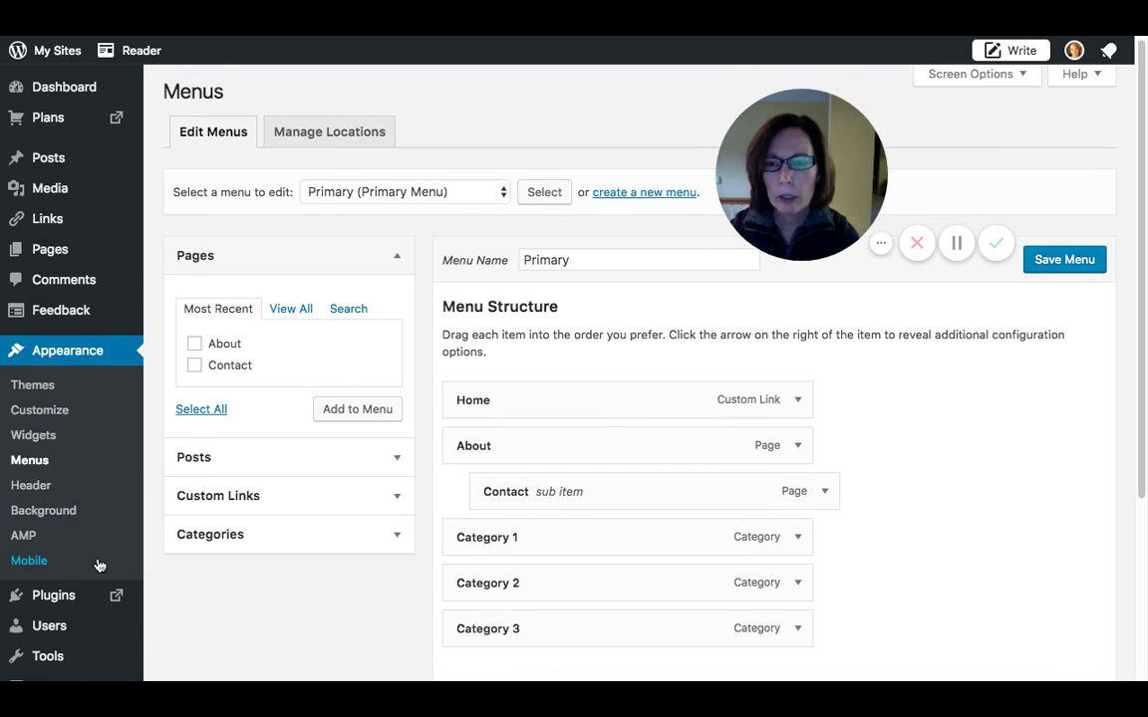
scroll(97, 561, down, 5)
mouse_move(68, 629)
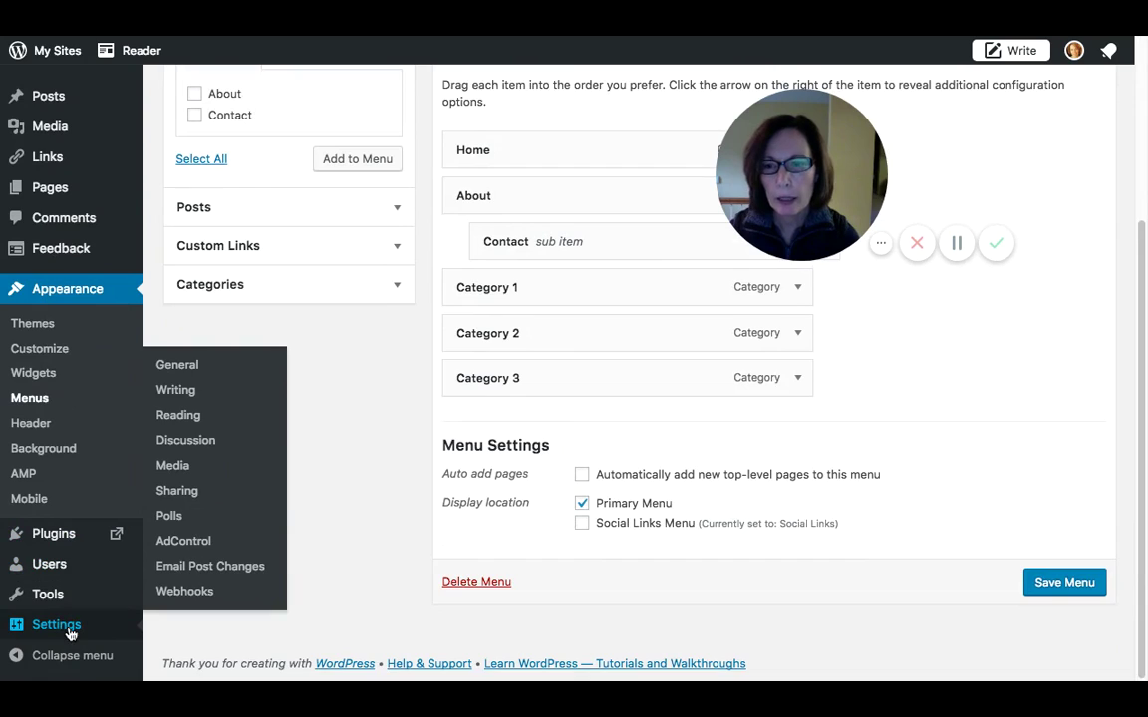
click(178, 416)
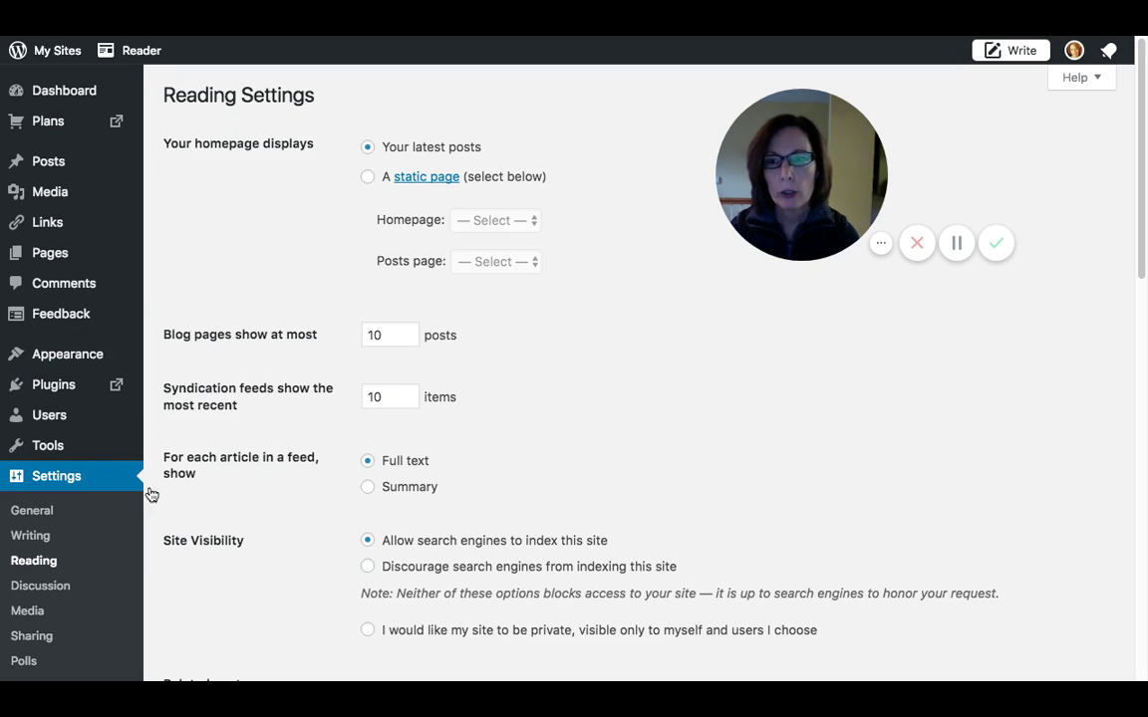
scroll(364, 460, down, 3)
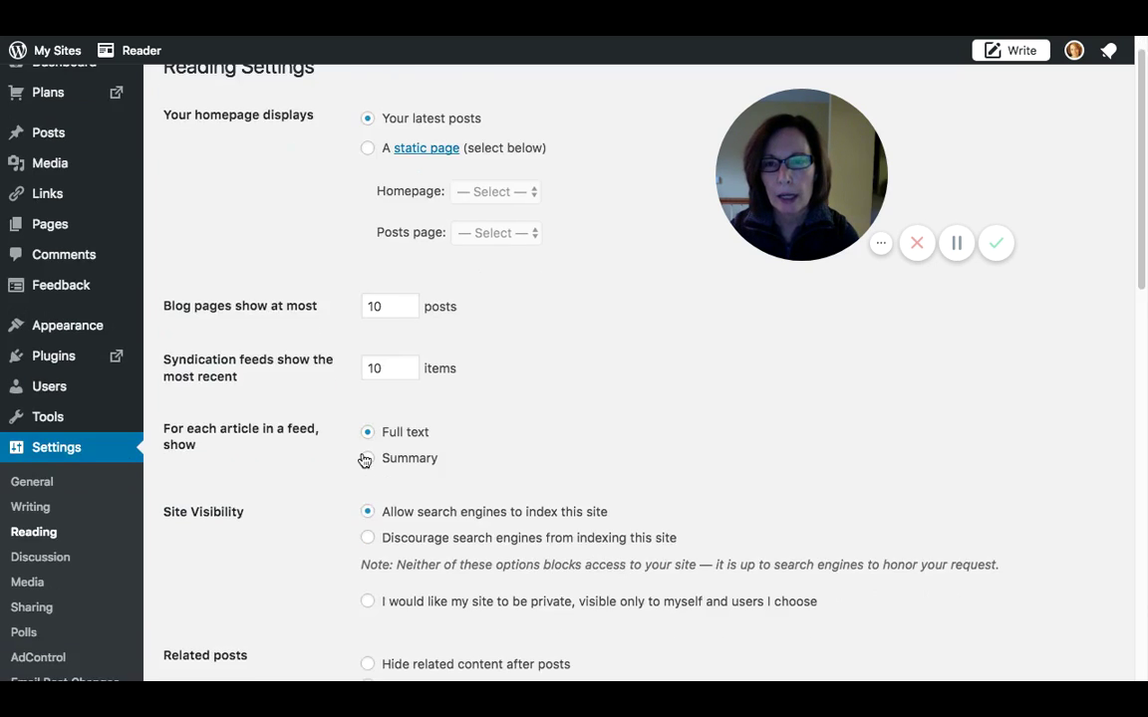
scroll(363, 457, down, 6)
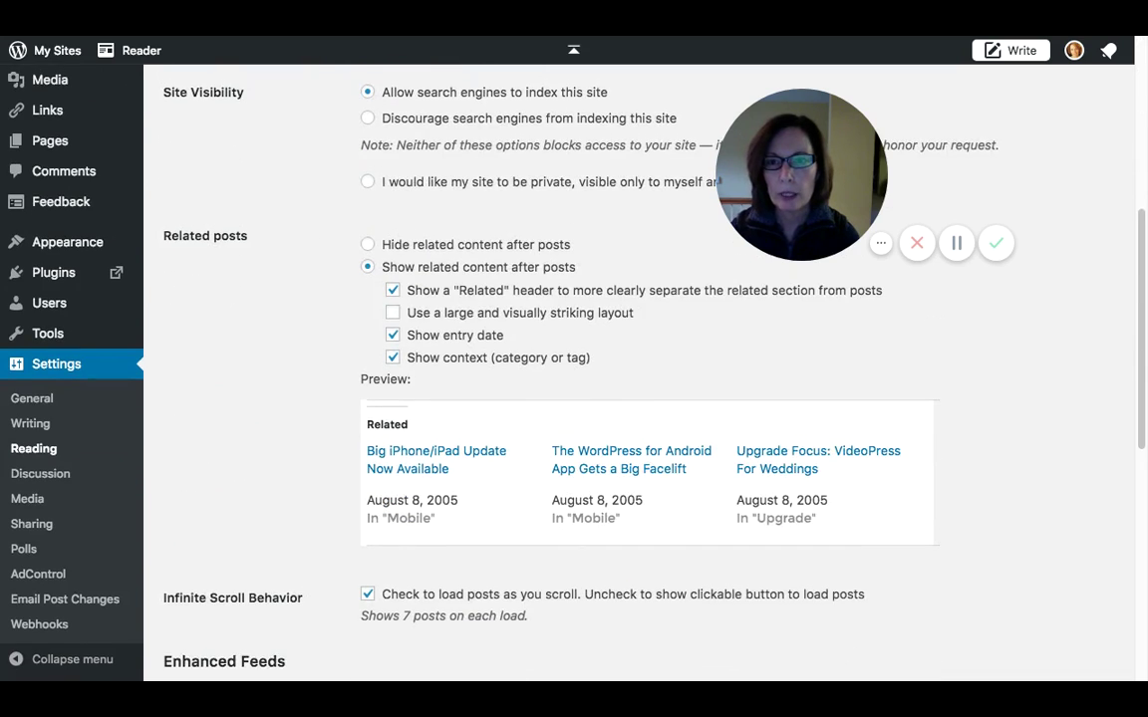
scroll(574, 369, up, 2)
scroll(353, 416, up, 5)
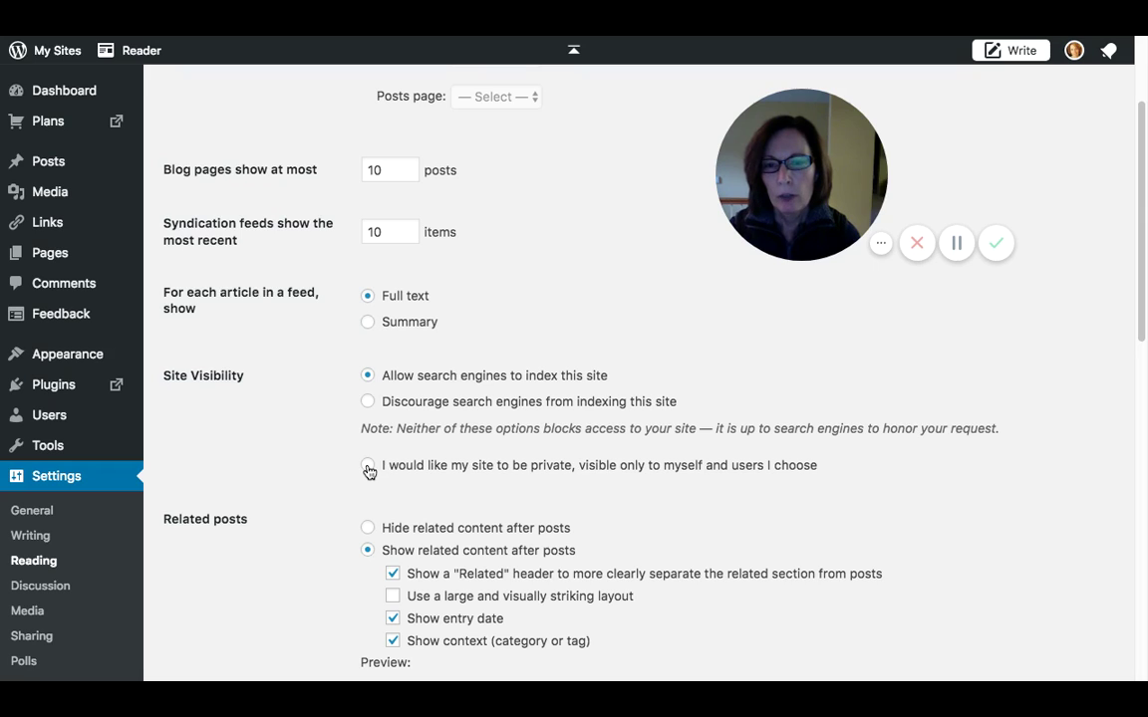
Set site visibility to 'Discourage search engines from indexing this site' and save the Reading settings.
click(368, 465)
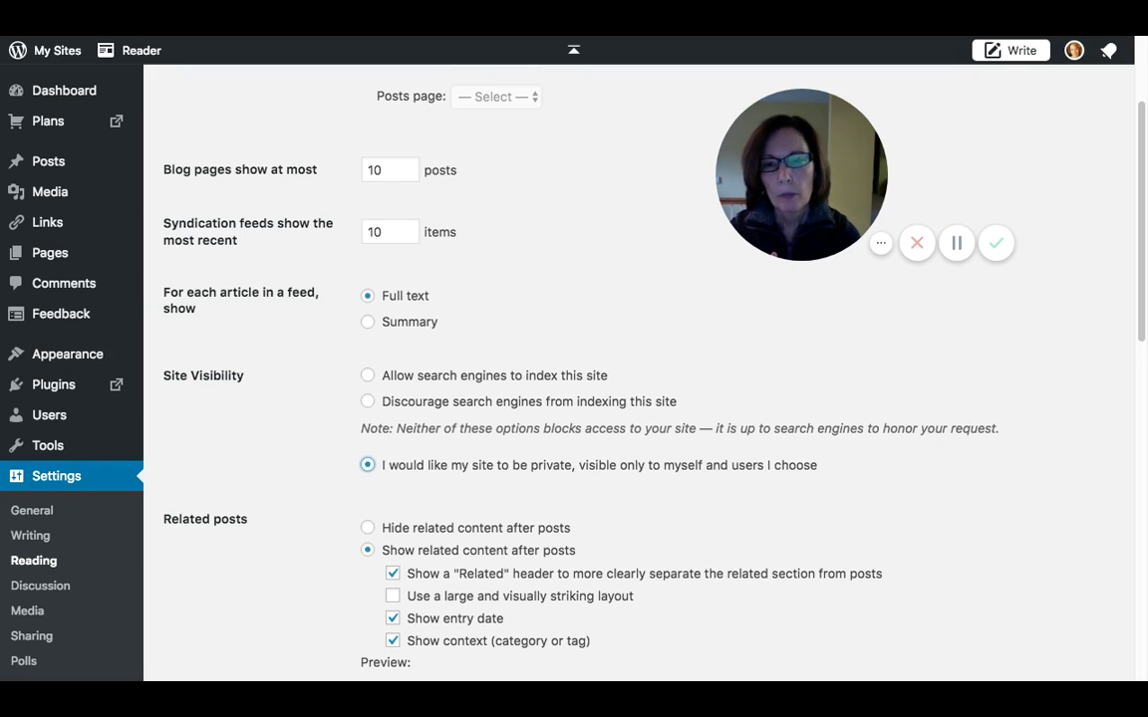
click(368, 403)
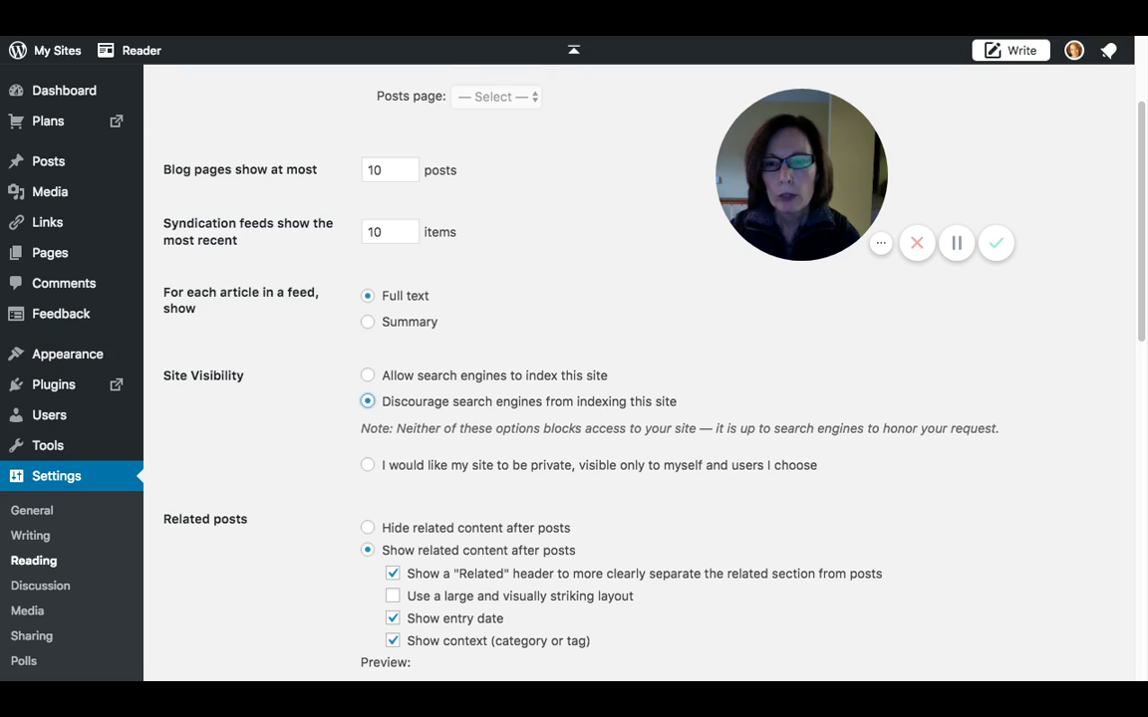
scroll(336, 435, down, 5)
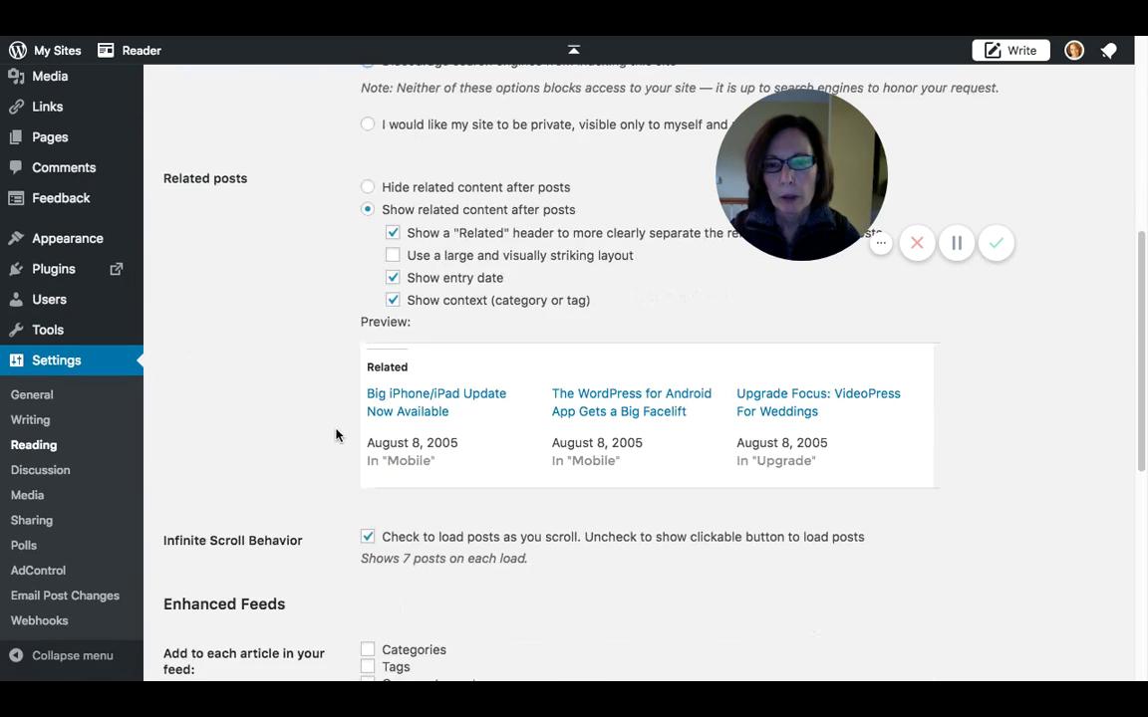
scroll(336, 434, down, 7)
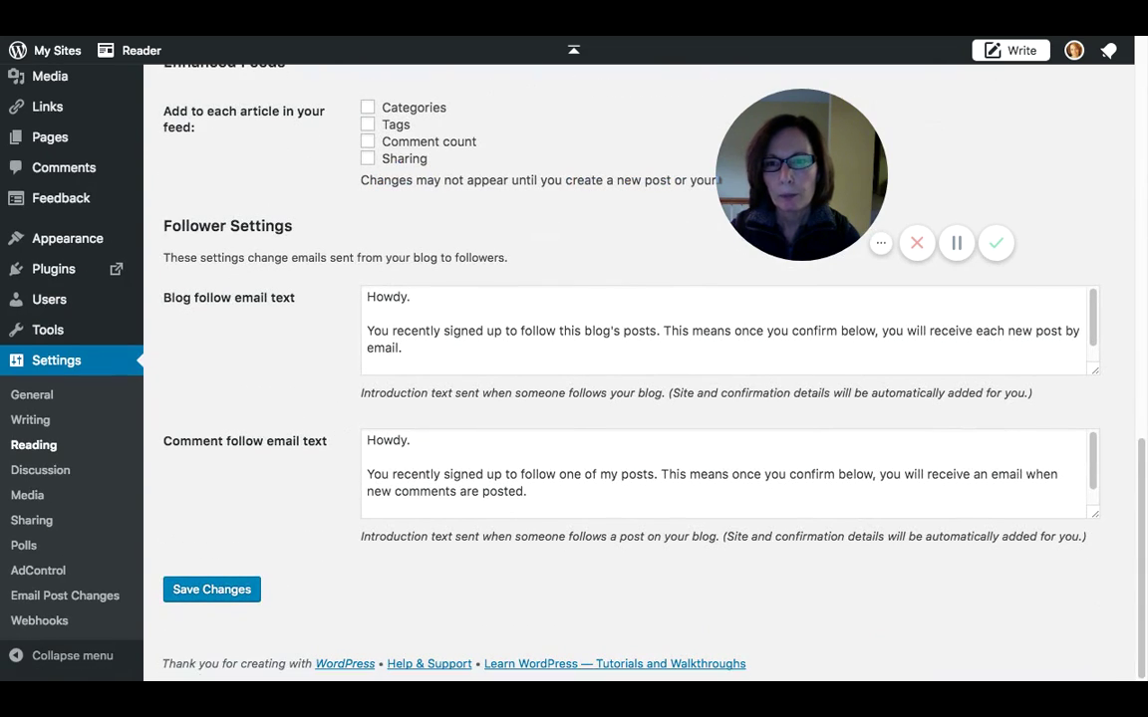
click(236, 591)
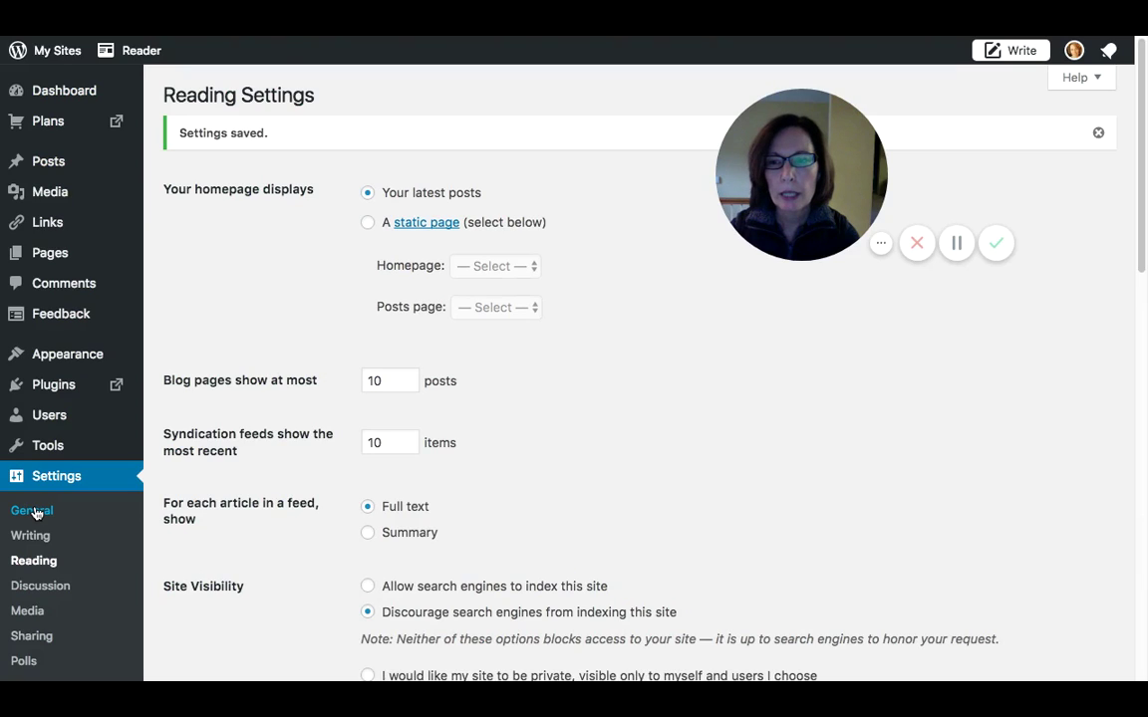
In General Settings, replace the placeholder site title with 'Fearless Venturing'.
click(34, 511)
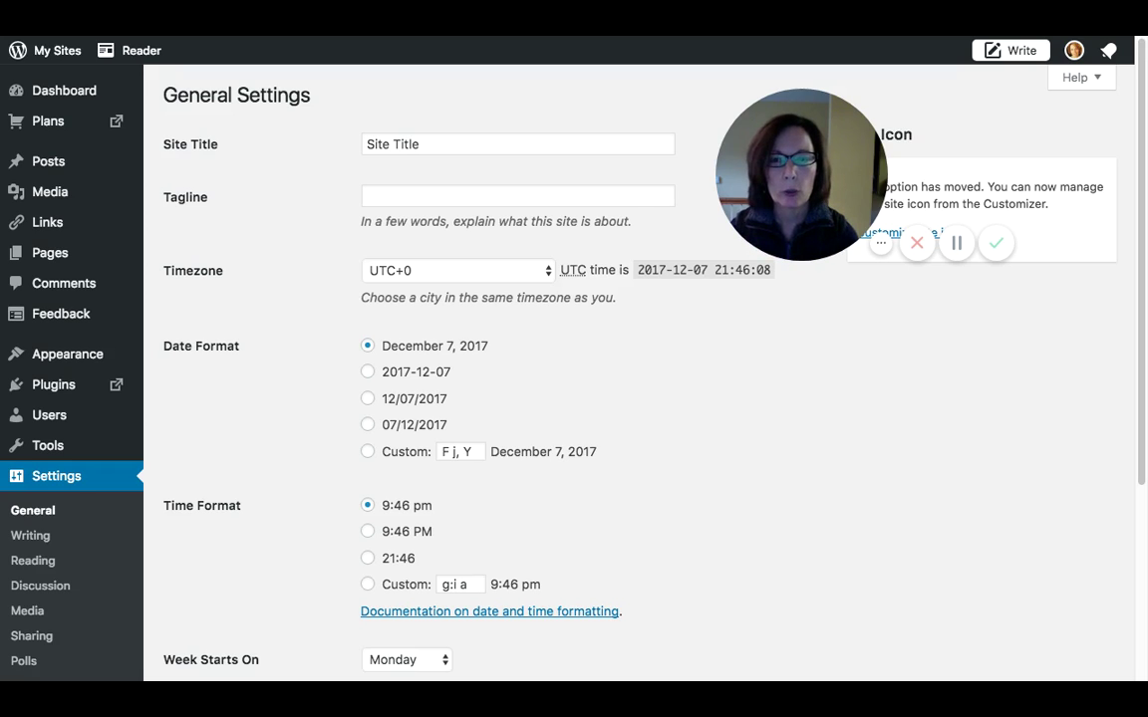
triple_click(434, 137)
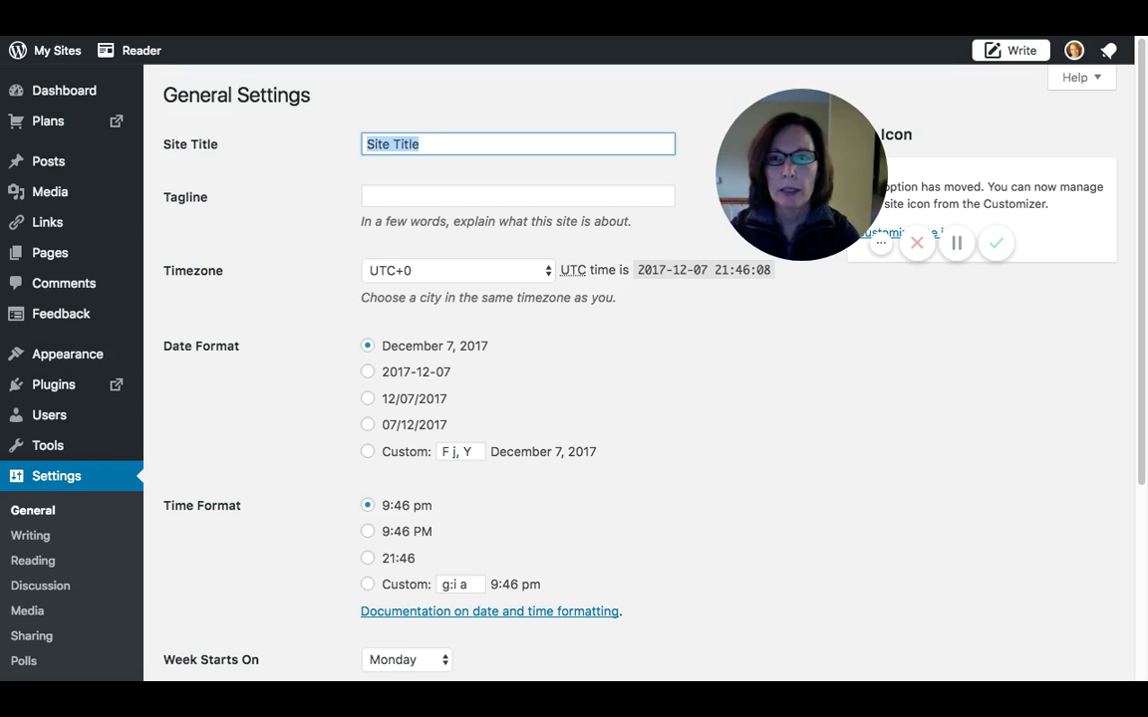
text(Fearle)
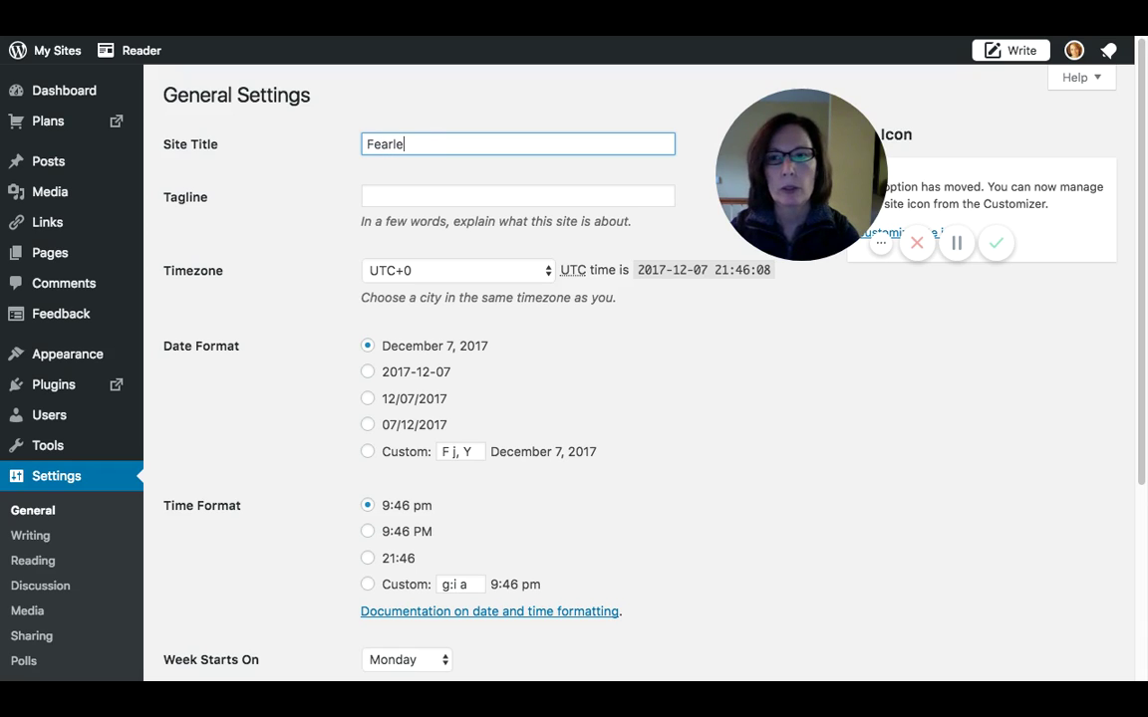
text(ss Ventur)
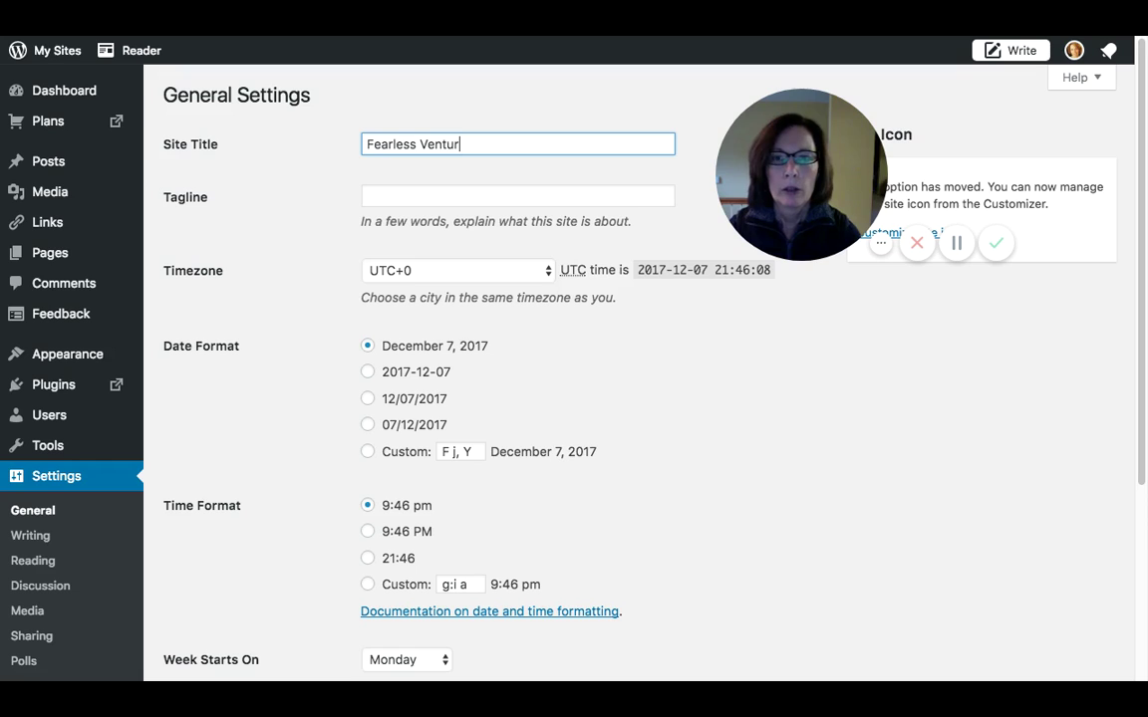
text(ing)
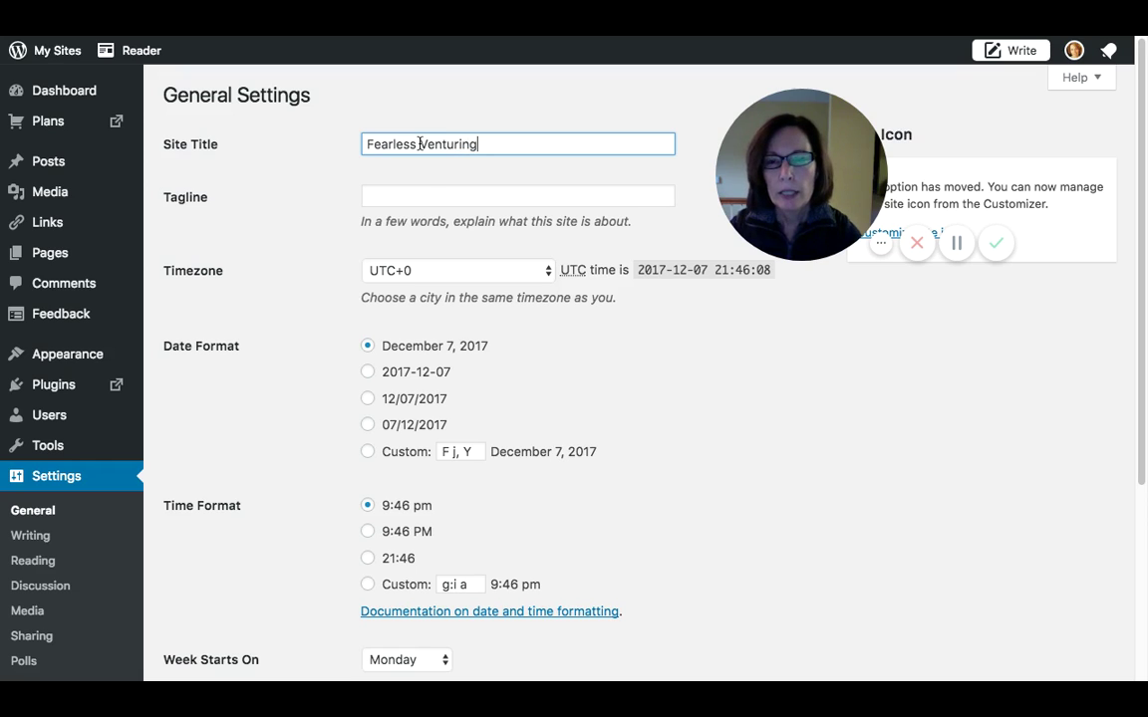
click(399, 197)
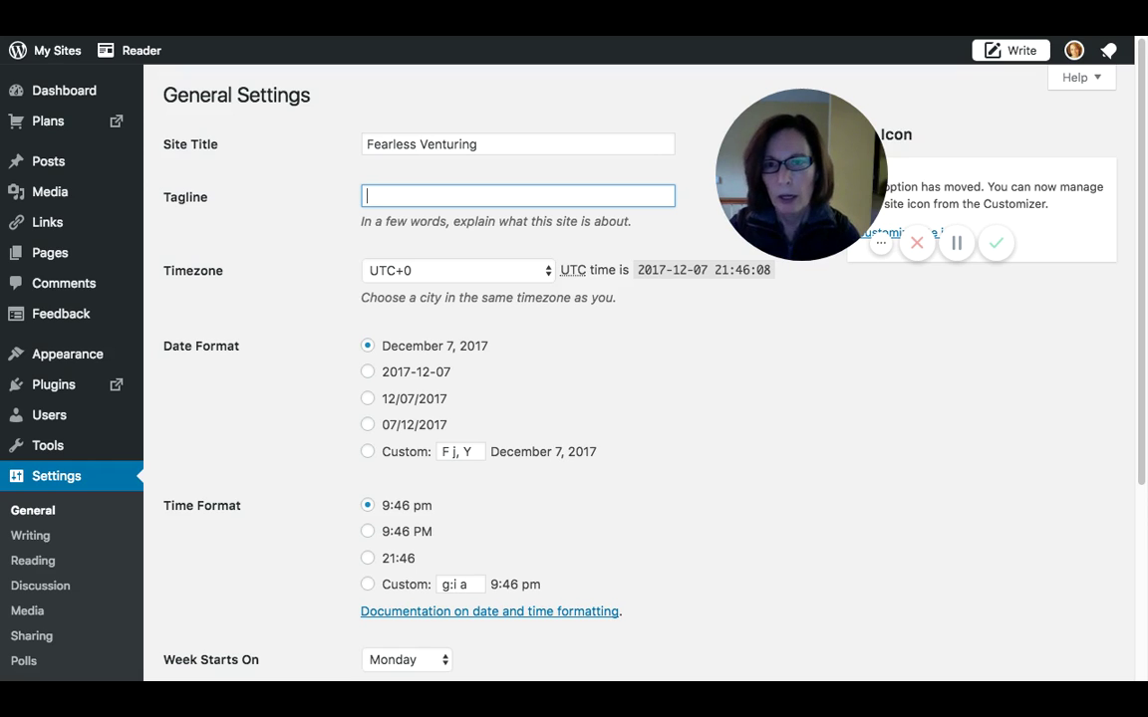
Enter the tagline 'We are fearlessly venturing on the internet' and save the General settings.
text(Wea rea)
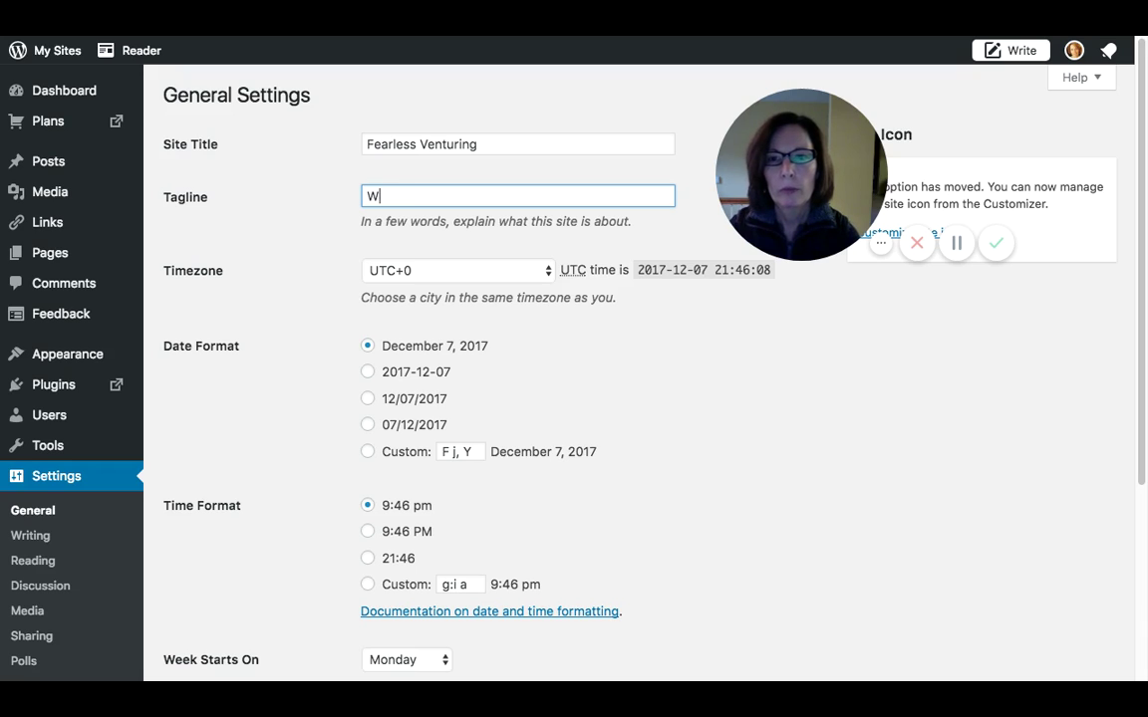
key(BackSpace)
key(BackSpace)
key(BackSpace)
key(BackSpace)
key(BackSpace)
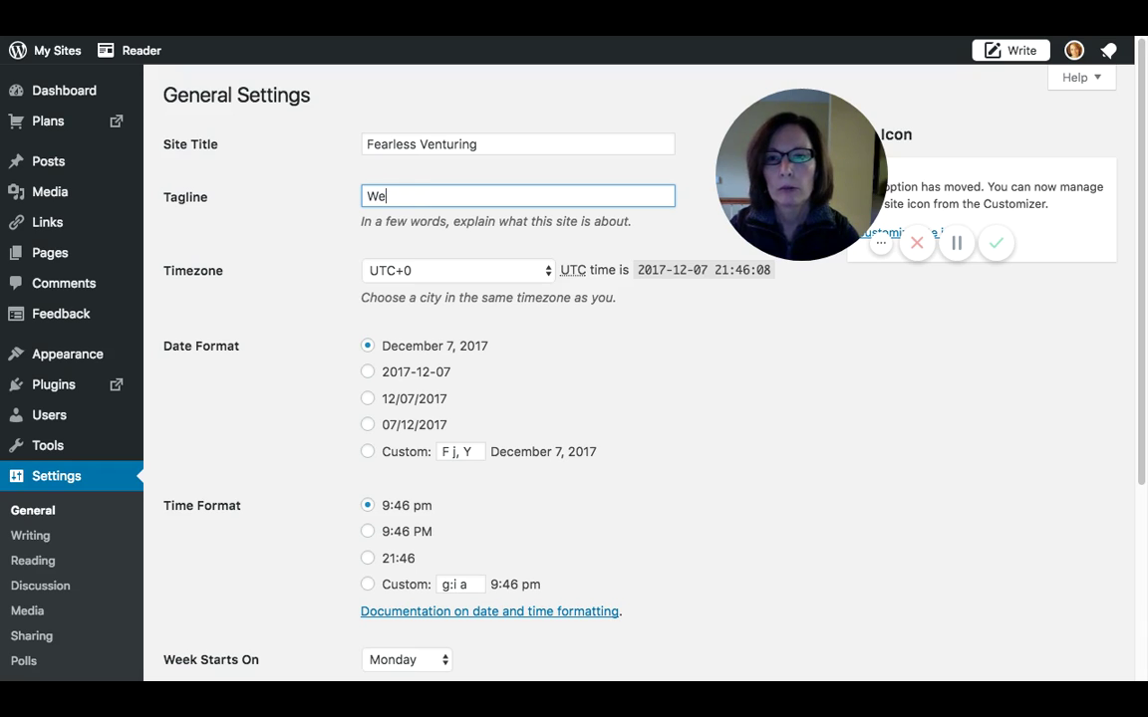
text(are fearles)
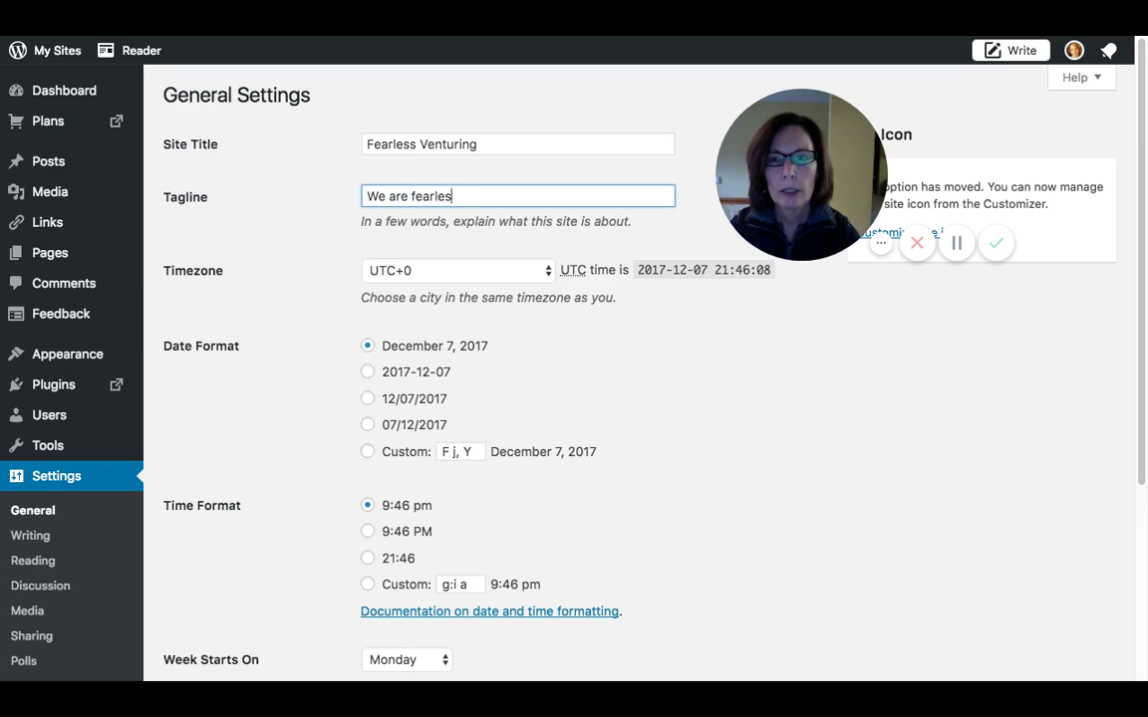
text(sly venturing )
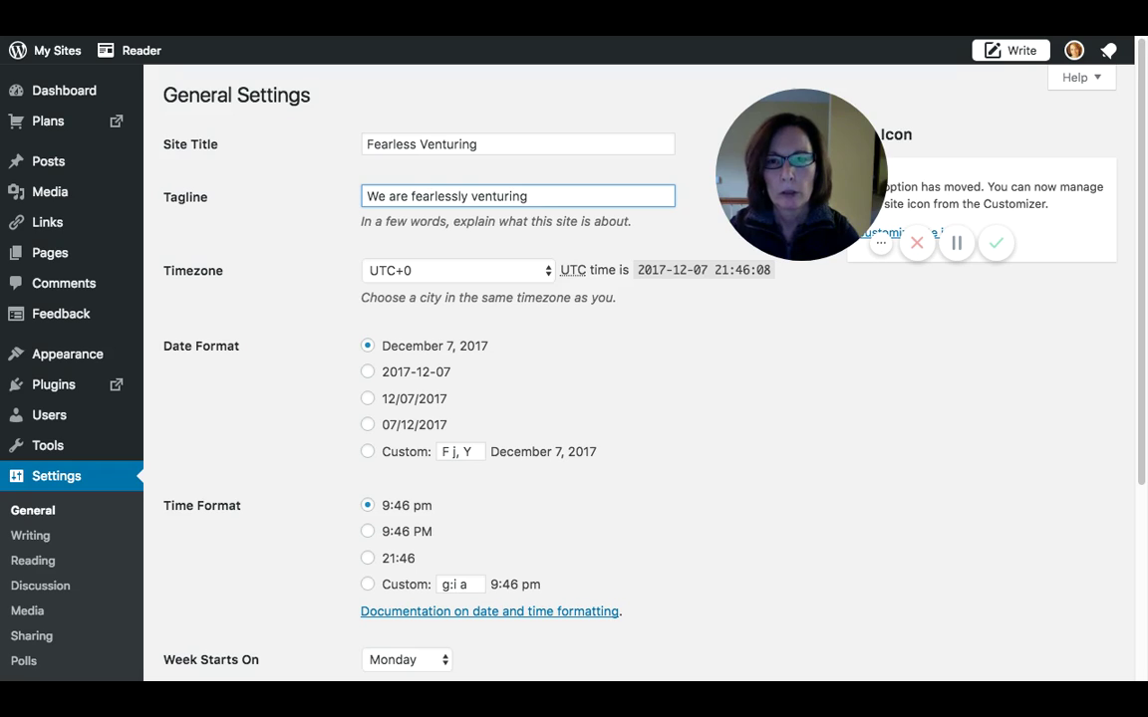
text(on )
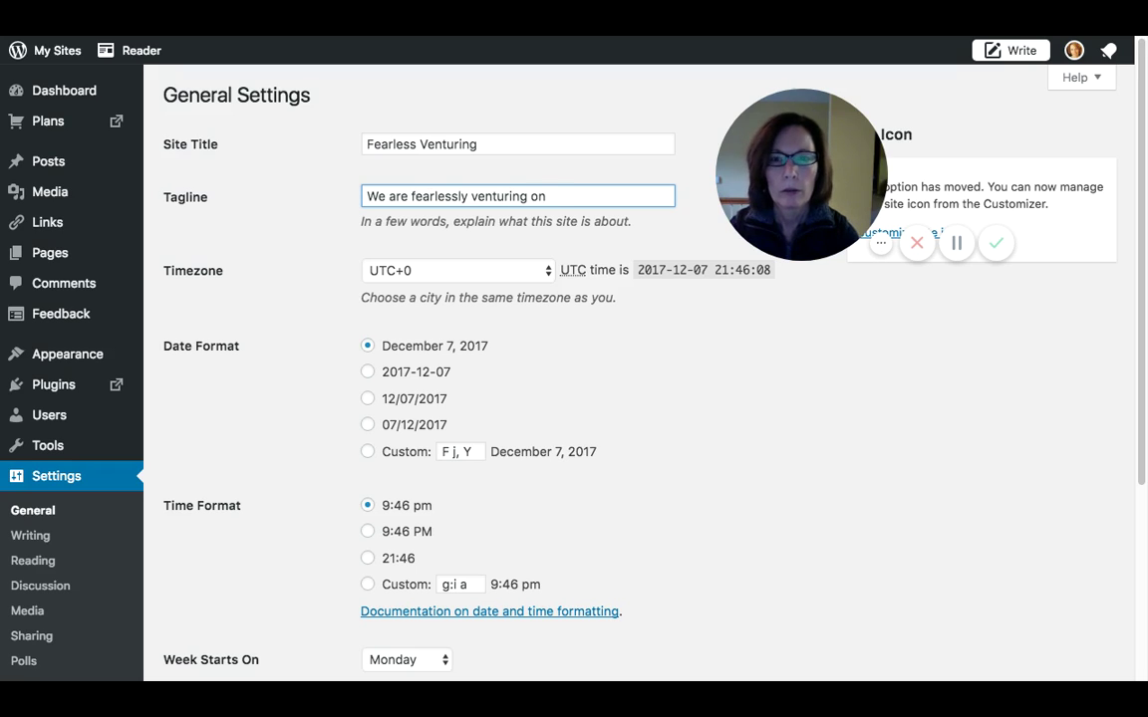
text(the inte)
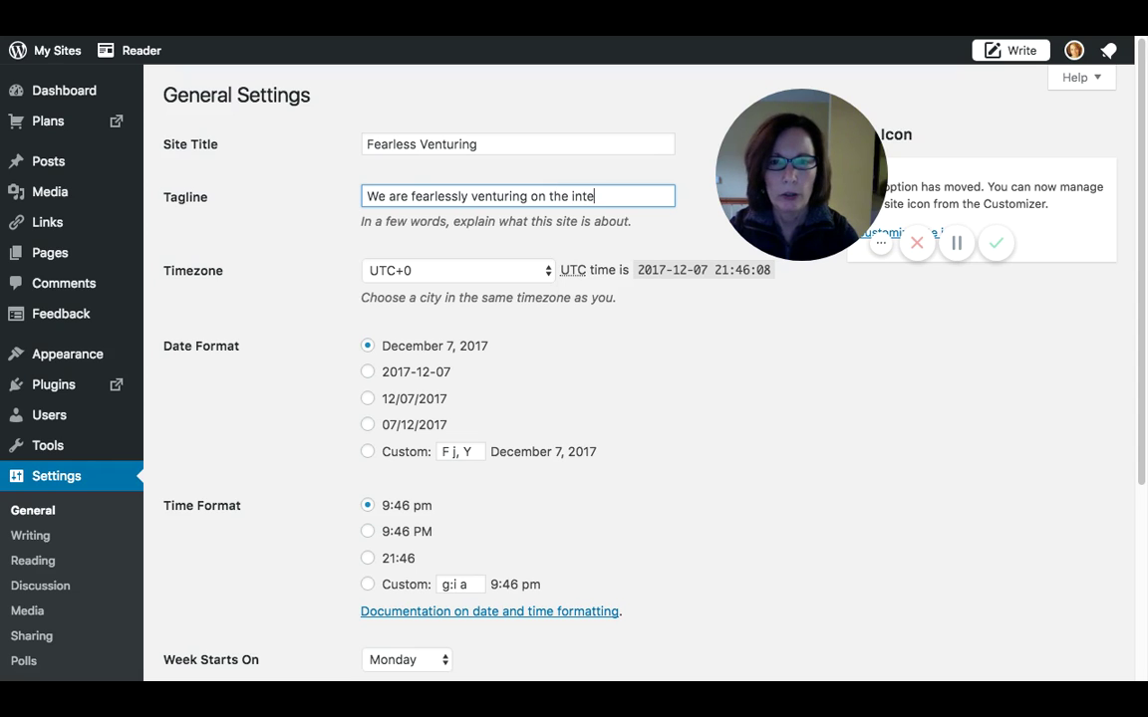
text(rnet)
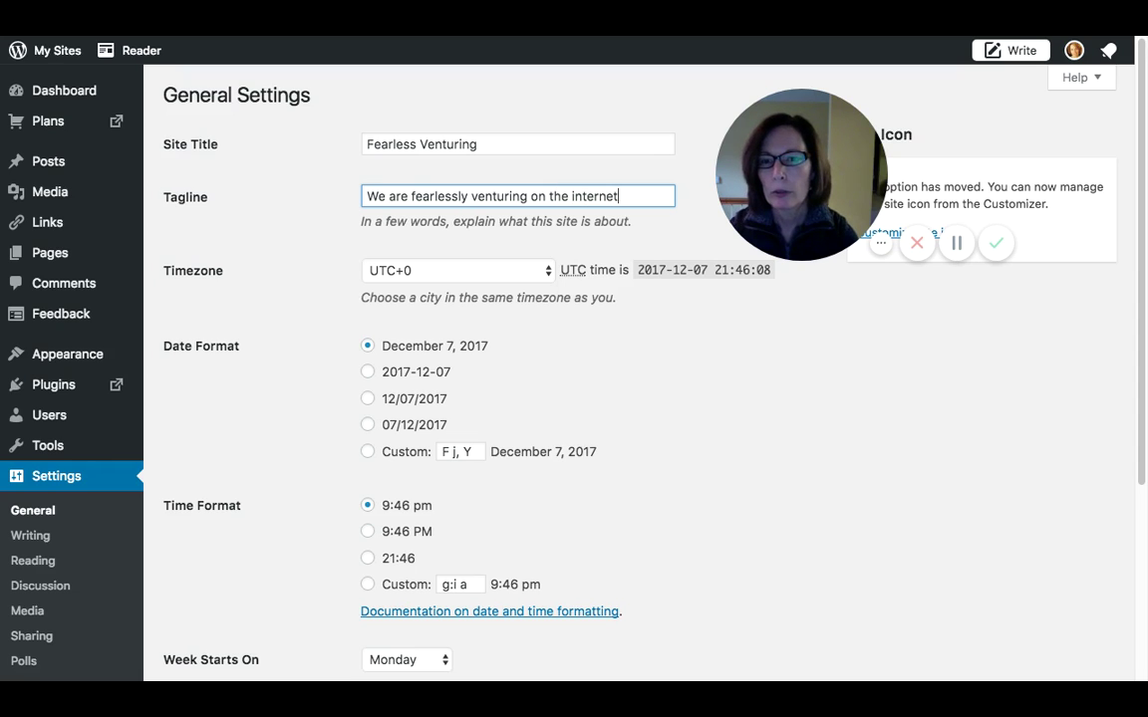
scroll(445, 407, down, 2)
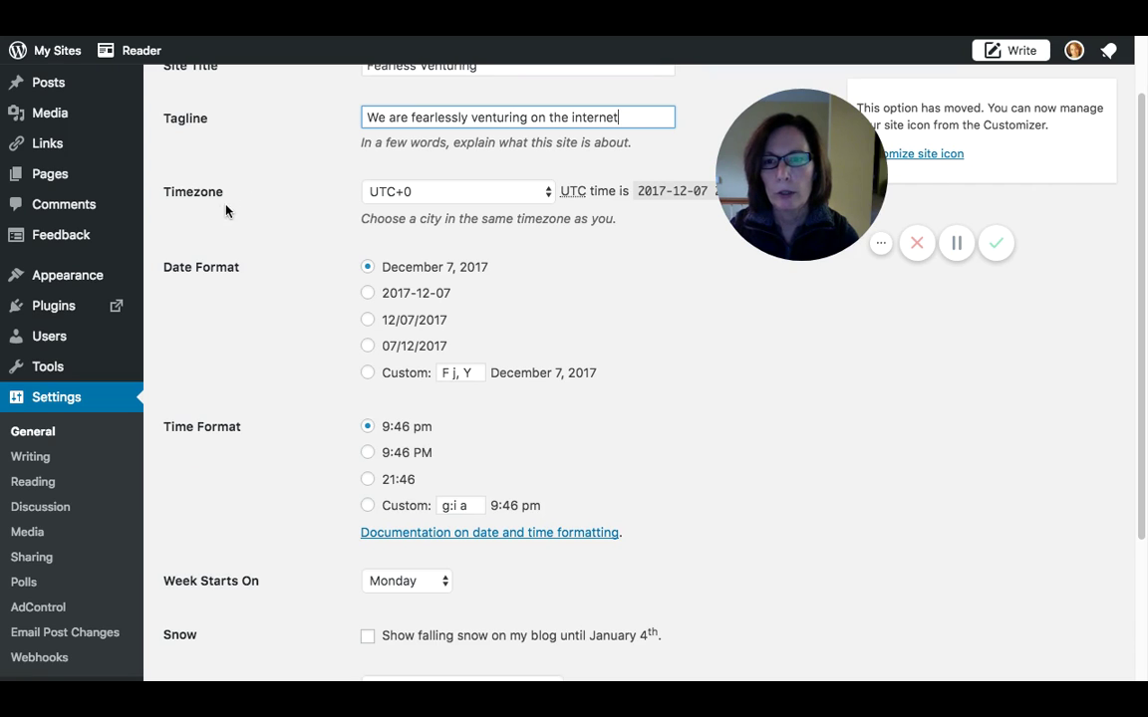
scroll(423, 456, down, 5)
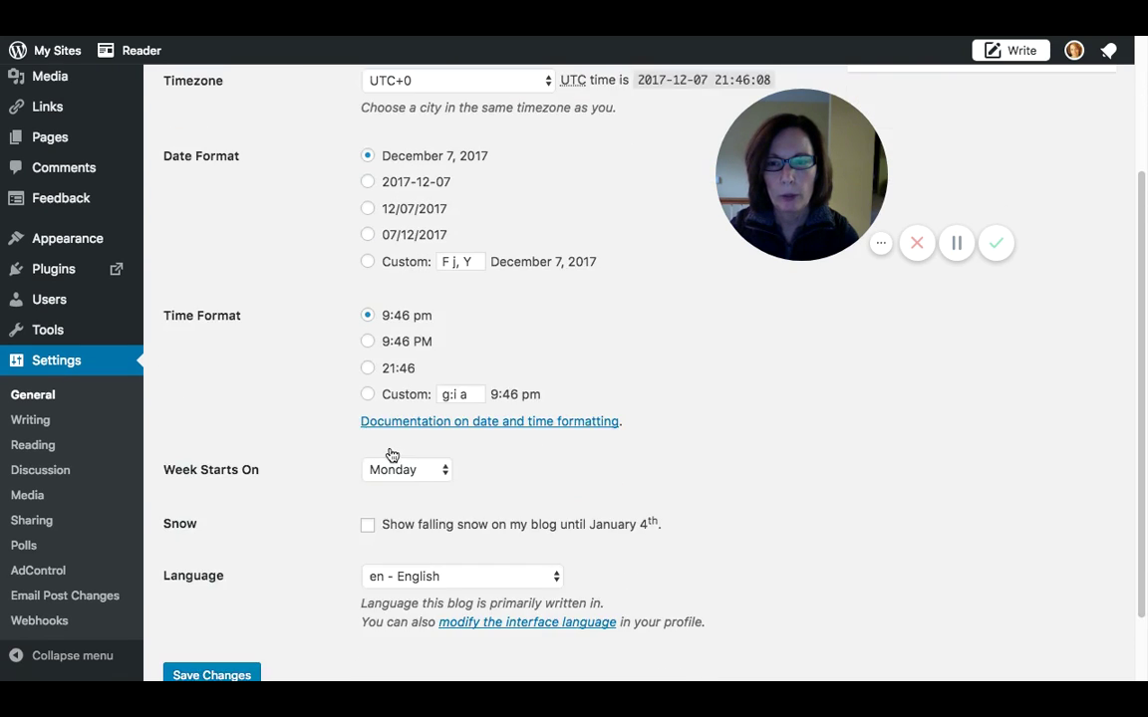
click(207, 589)
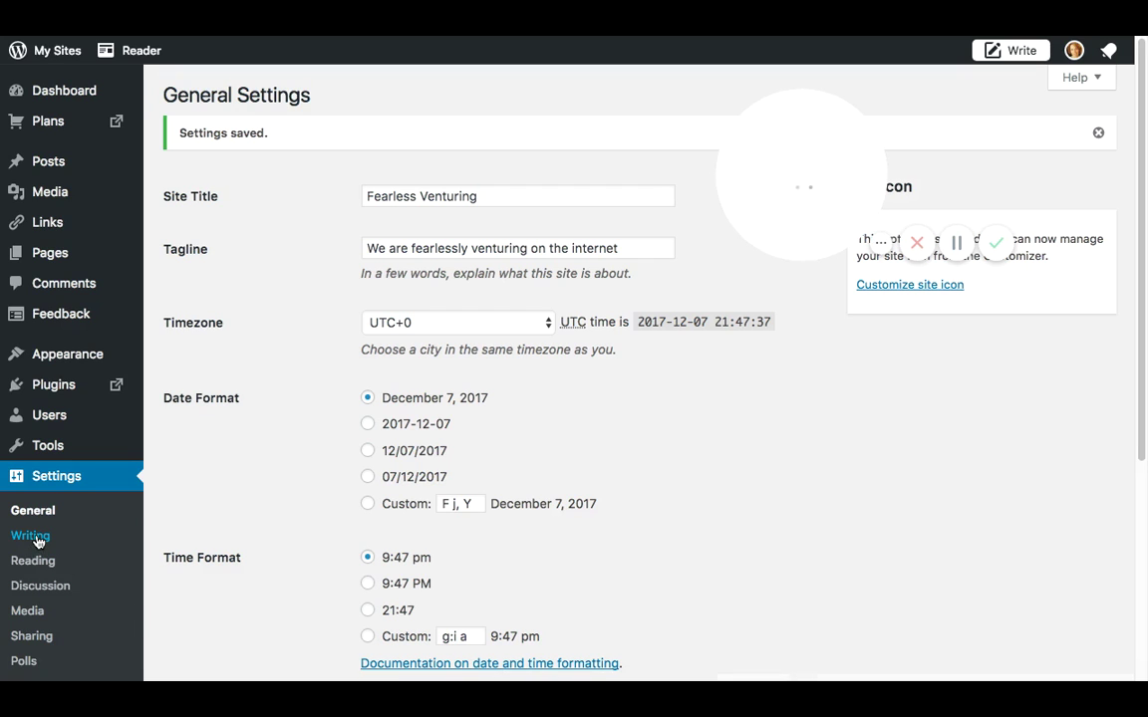
Open Writing Settings and confirm Blog is selected as the default post category.
click(30, 535)
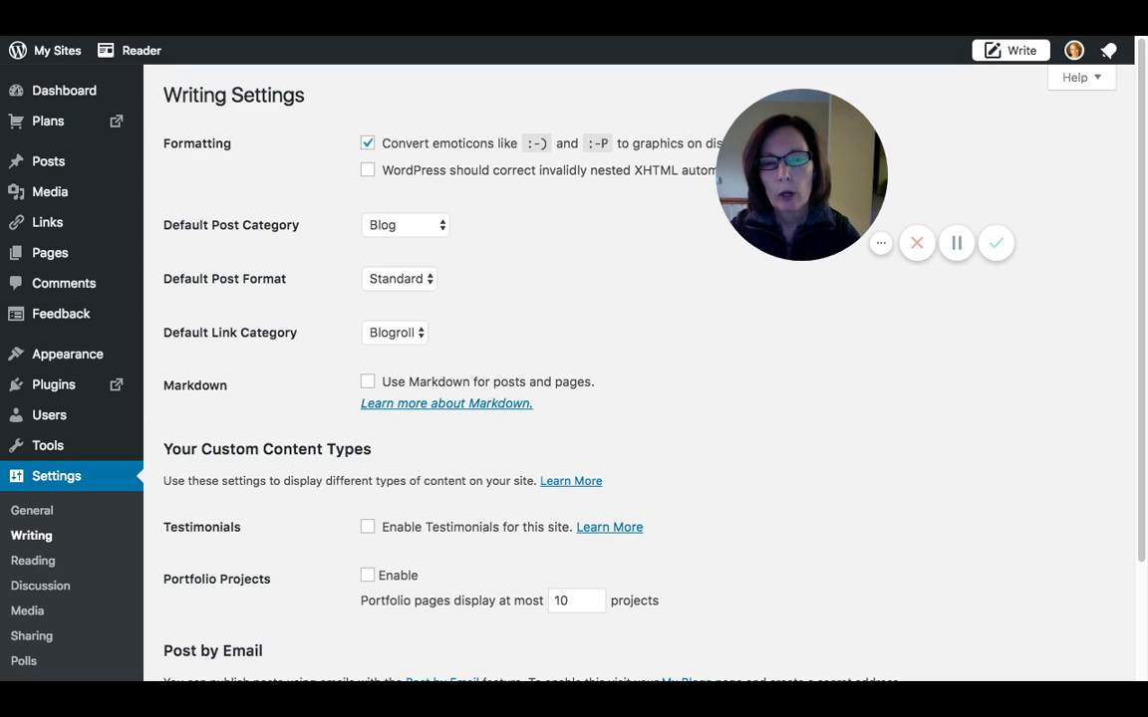
click(404, 225)
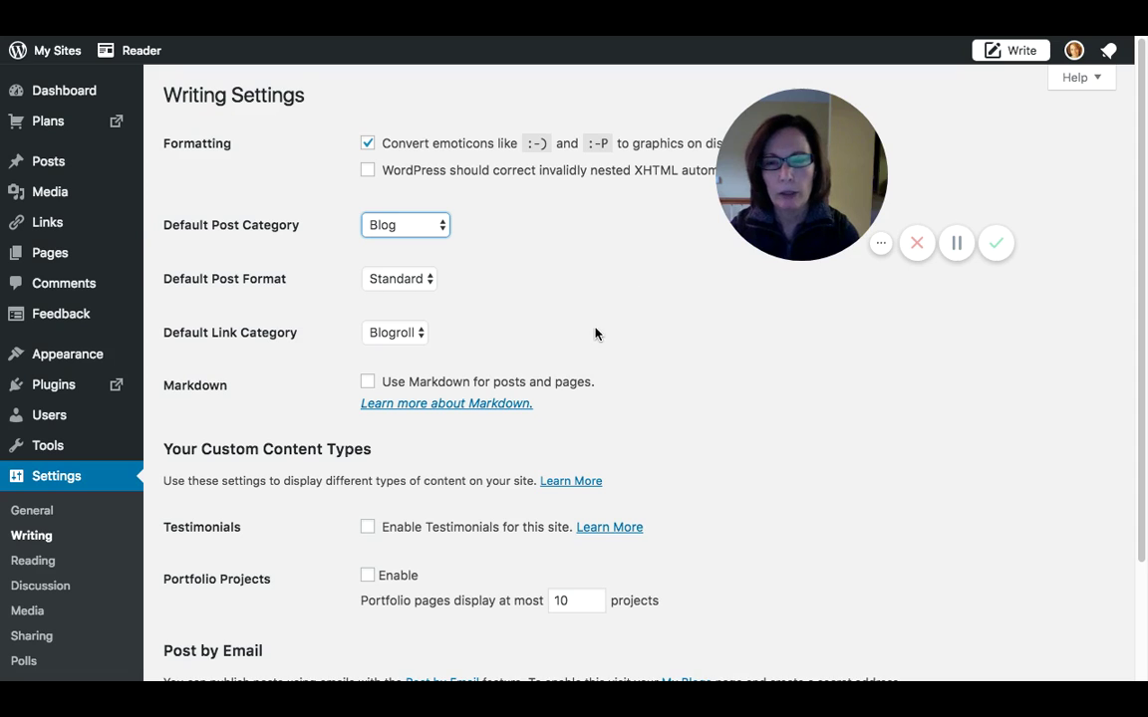
scroll(489, 410, down, 3)
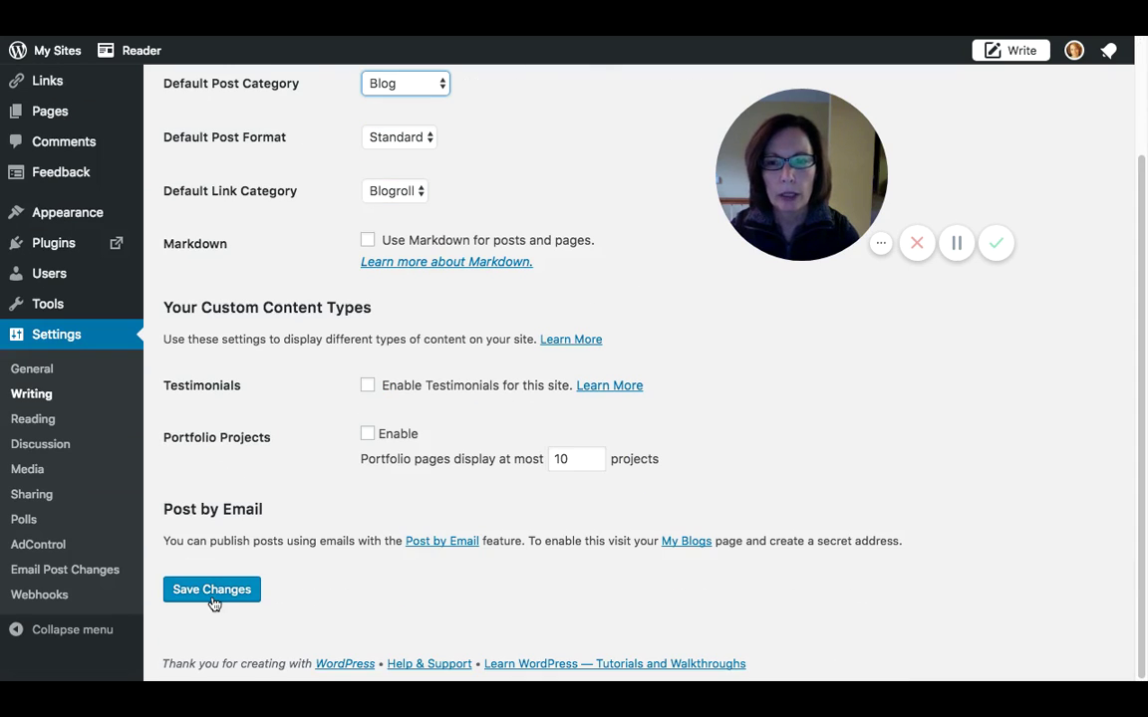
scroll(730, 464, up, 3)
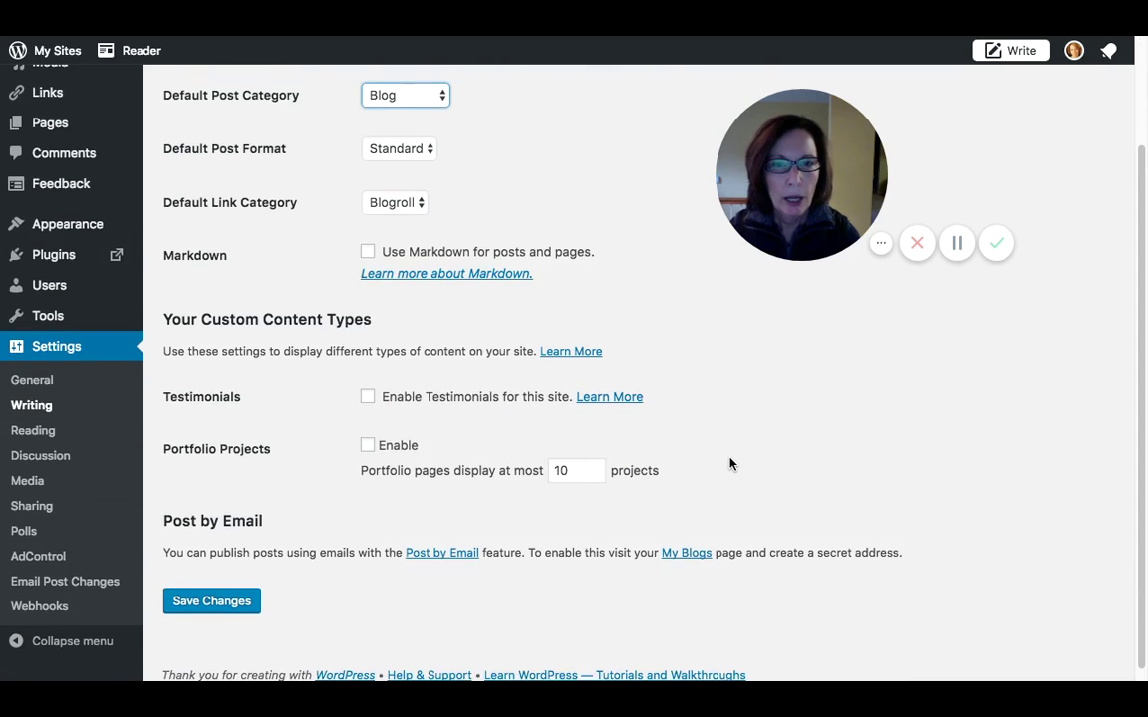